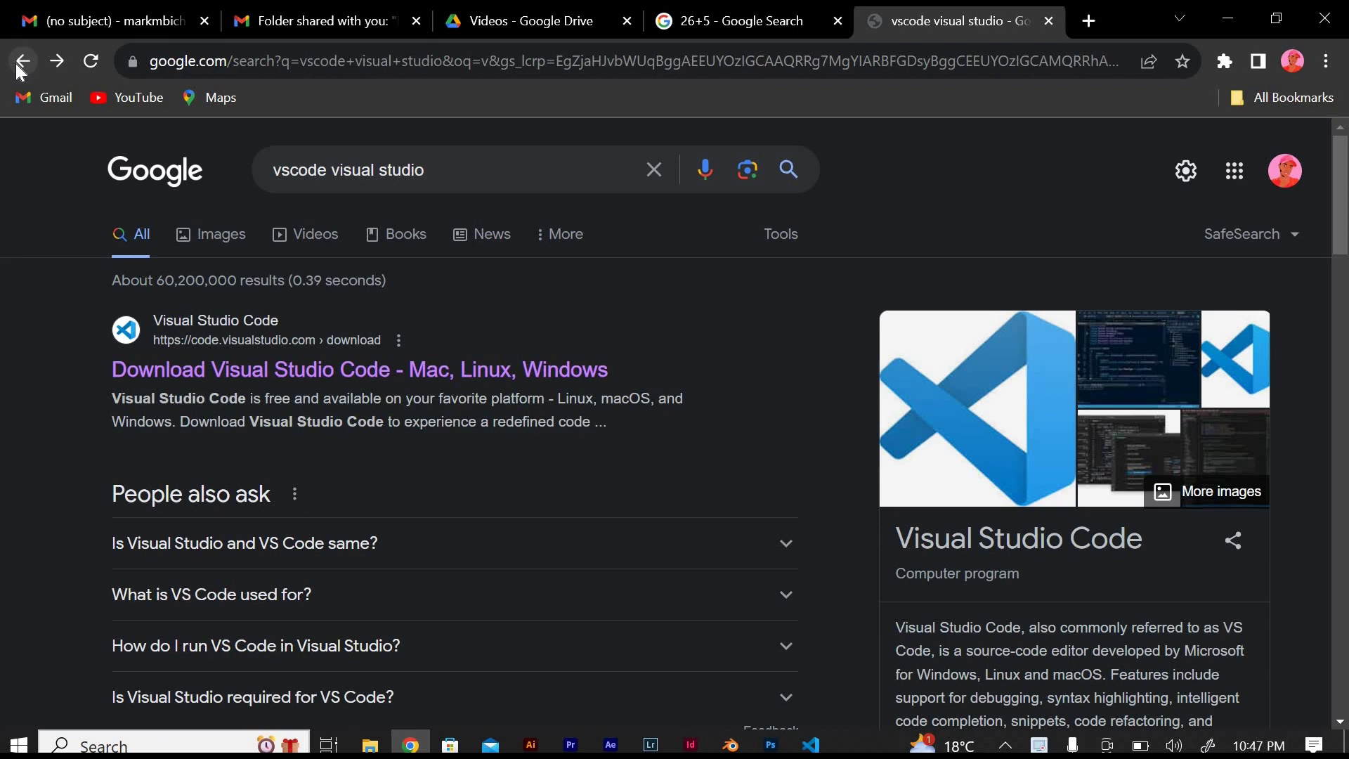
# Open the Visual Studio Code download page for Windows, Linux and Mac.
pyautogui.click(281, 372)
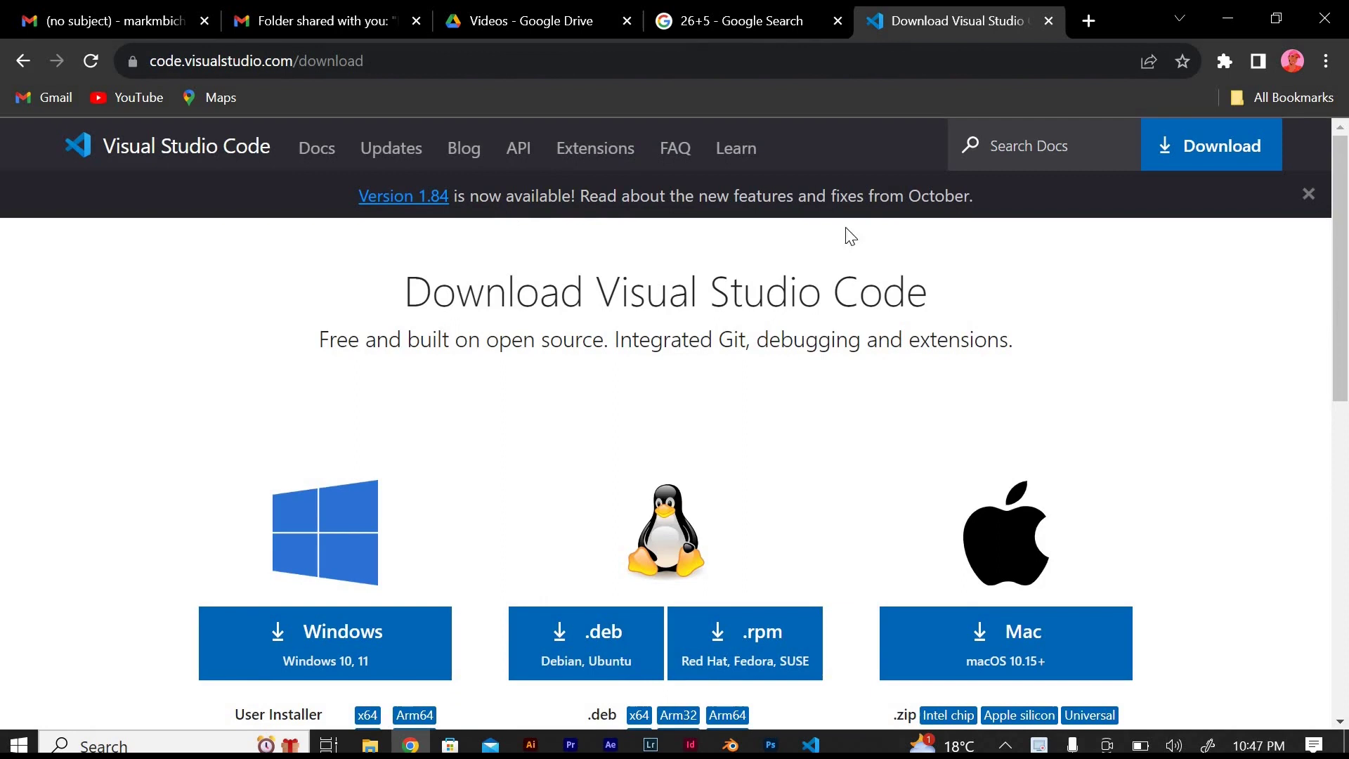
pyautogui.scroll(-3, 796, 362)
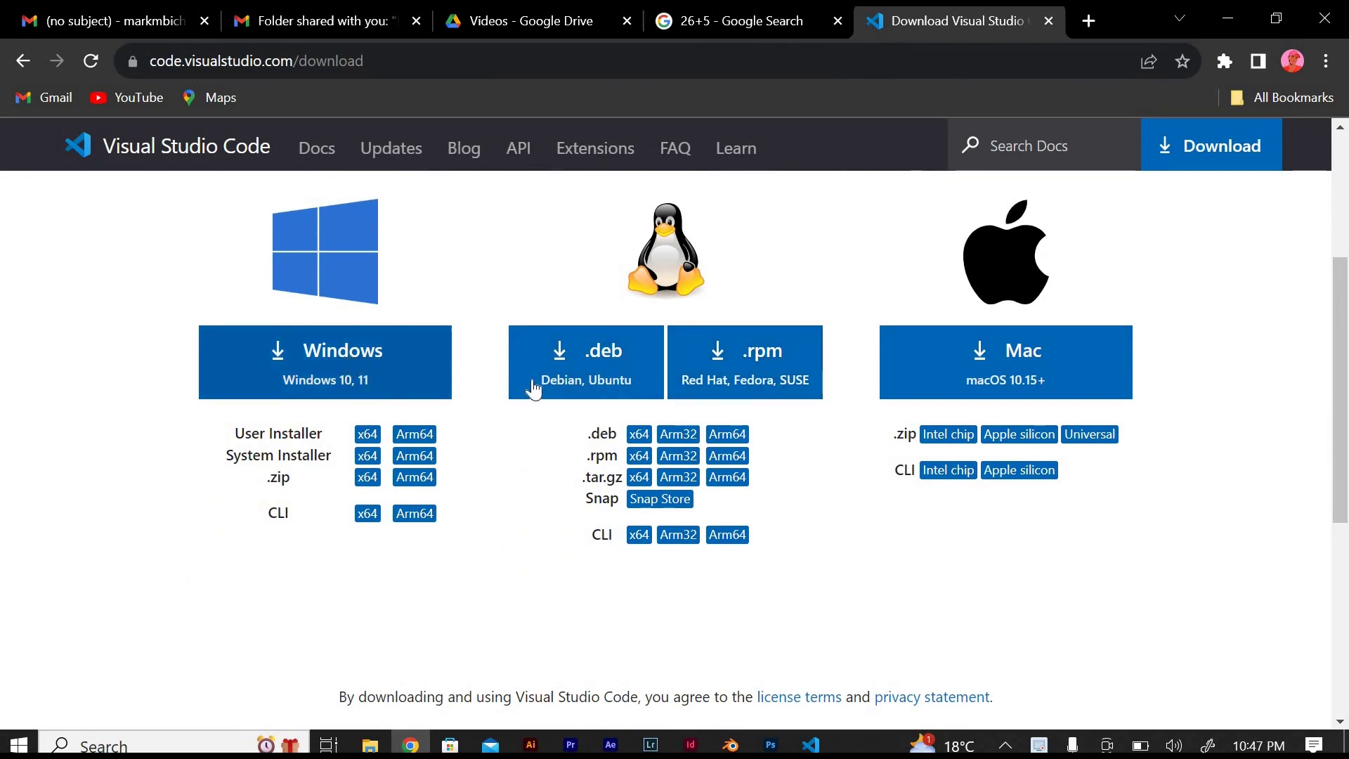
# Switch to the VS Code website project and show the File menu.
pyautogui.click(810, 746)
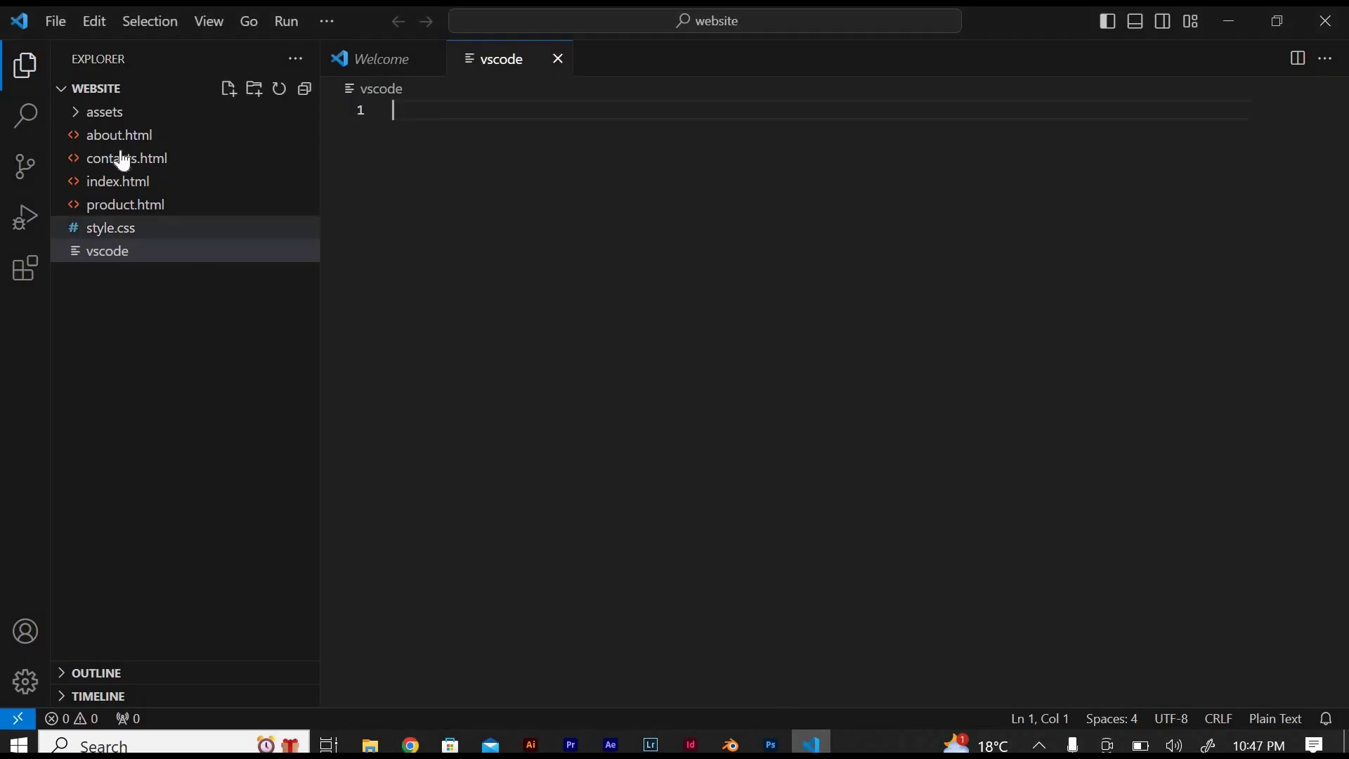
pyautogui.click(60, 22)
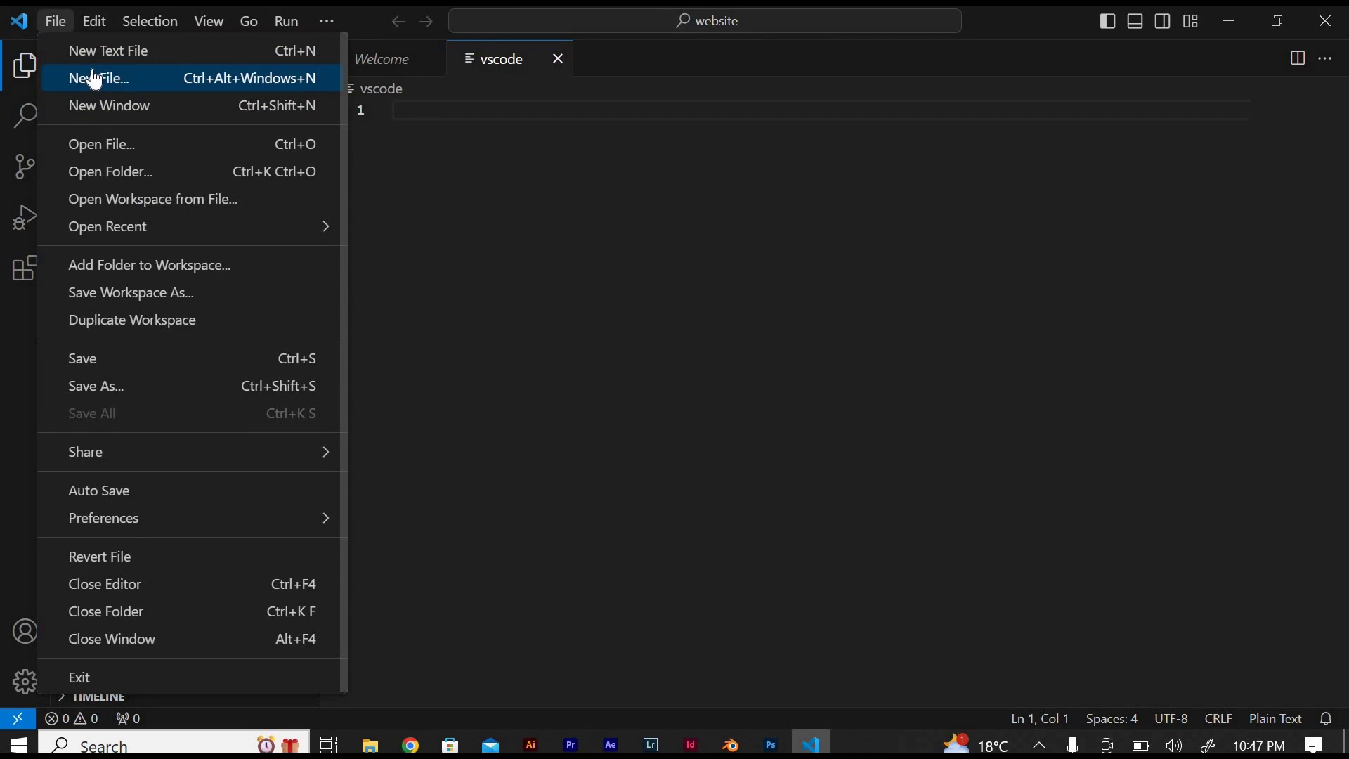
# Create an empty file named 'worksopace' in the website folder.
pyautogui.click(125, 90)
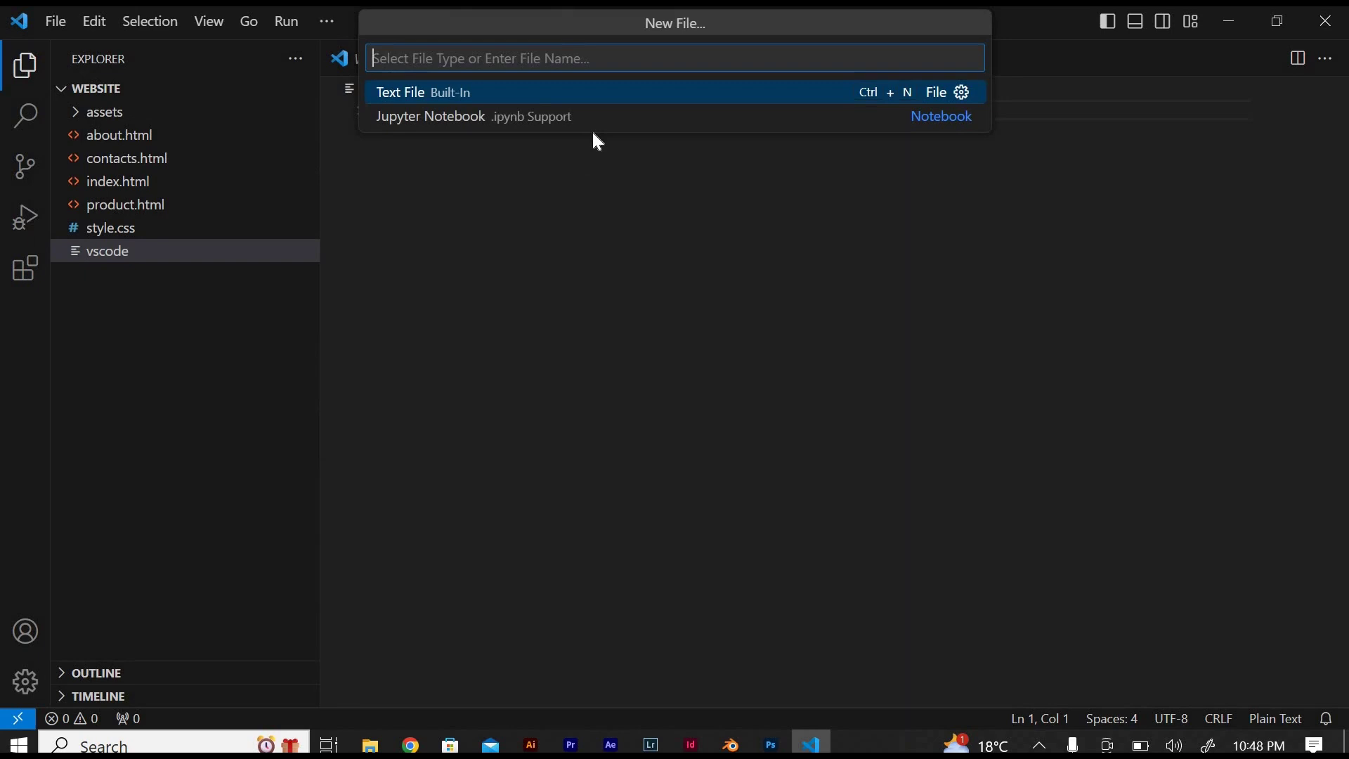
pyautogui.write('workso')
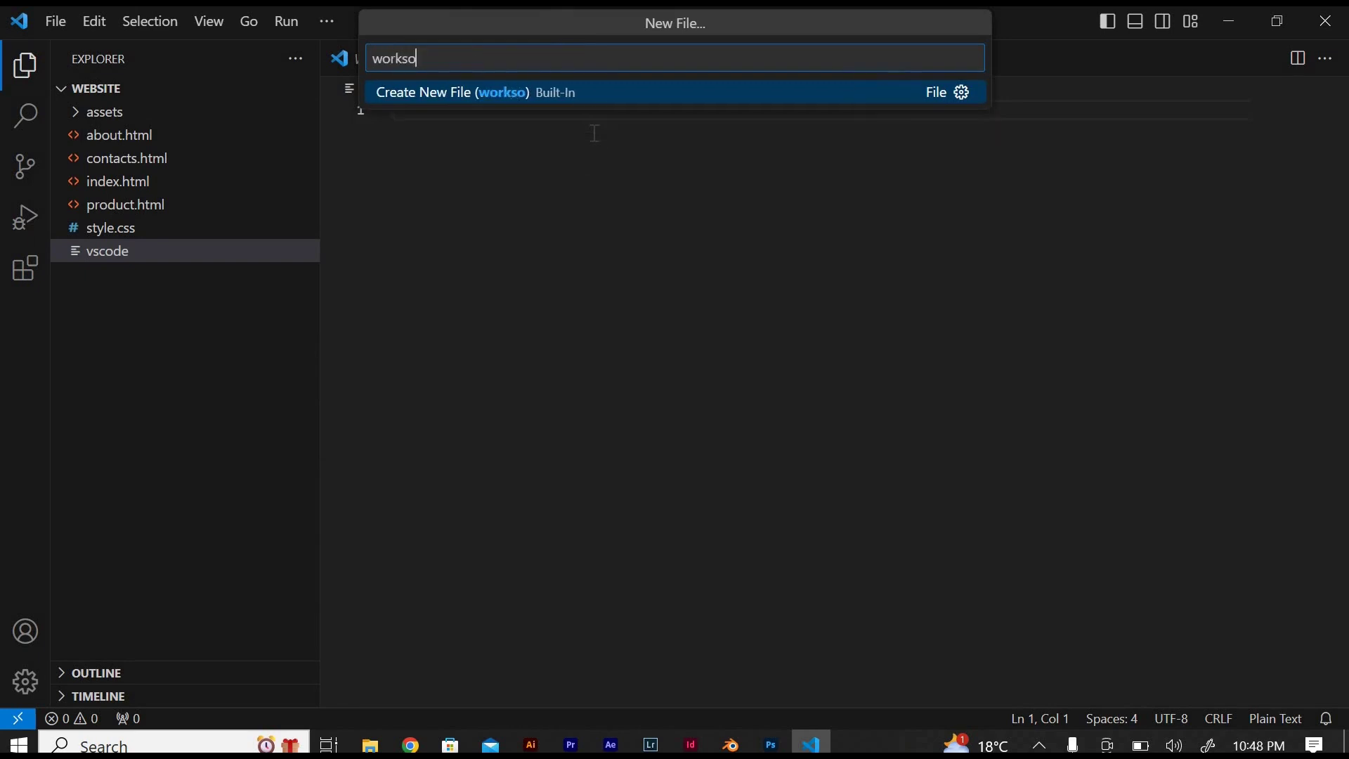
pyautogui.write('pace')
pyautogui.press('Return')
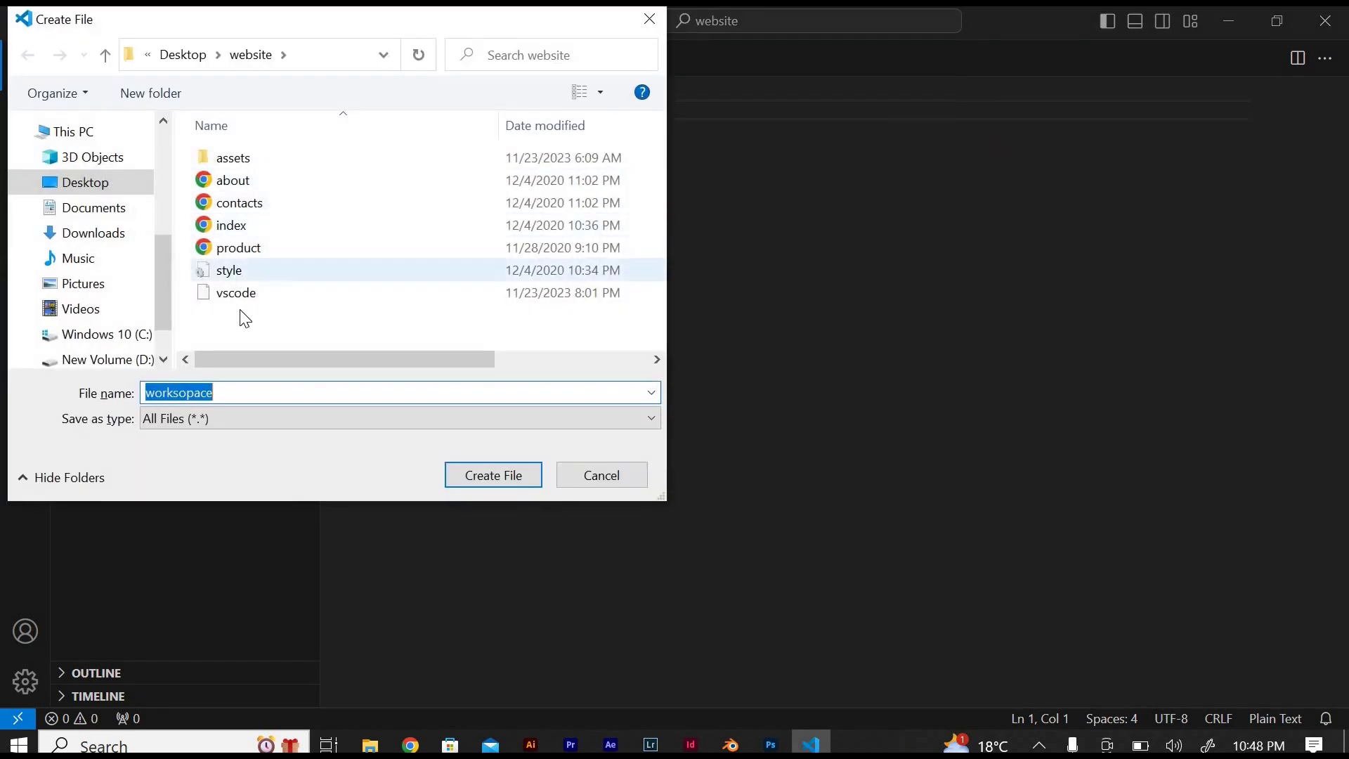
pyautogui.click(494, 476)
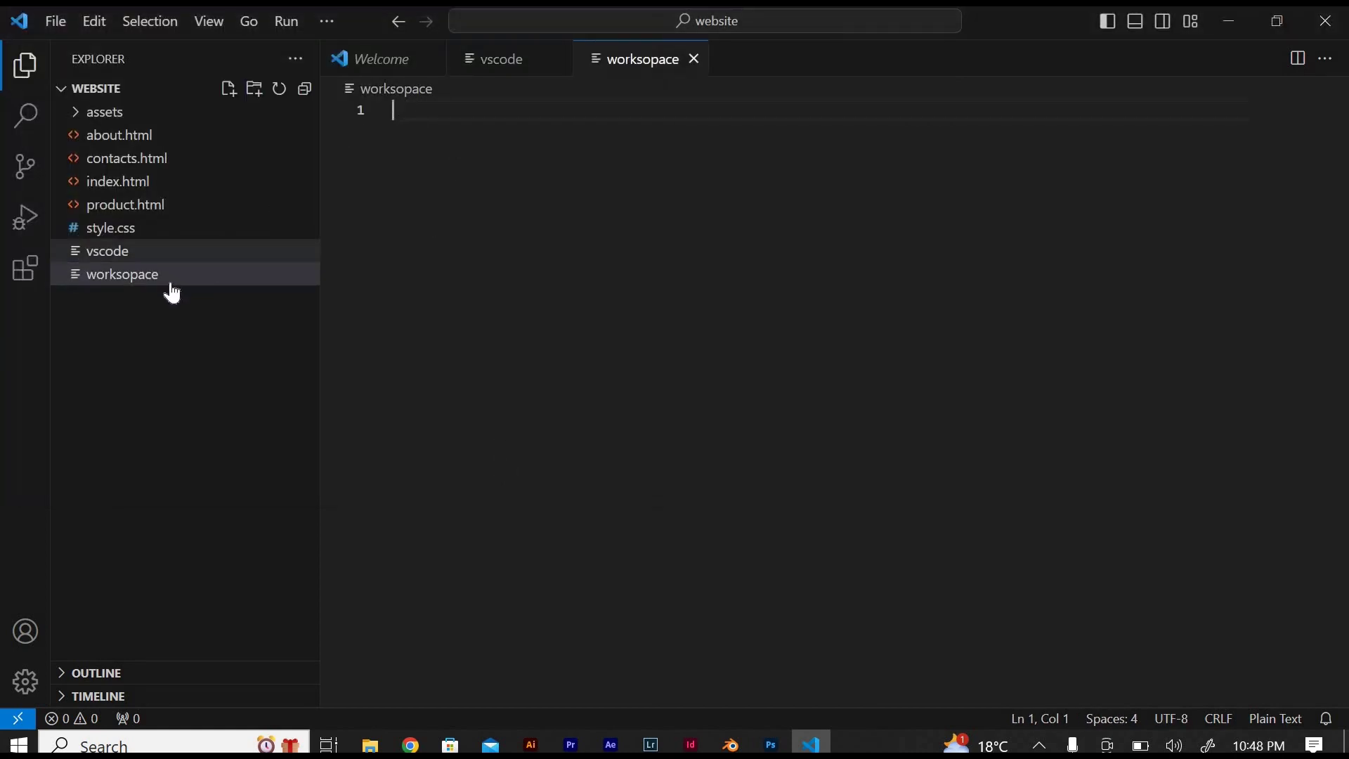
# Move the 'worksopace' file from the Explorer to the Recycle Bin.
pyautogui.click(171, 278)
pyautogui.rightClick(172, 278)
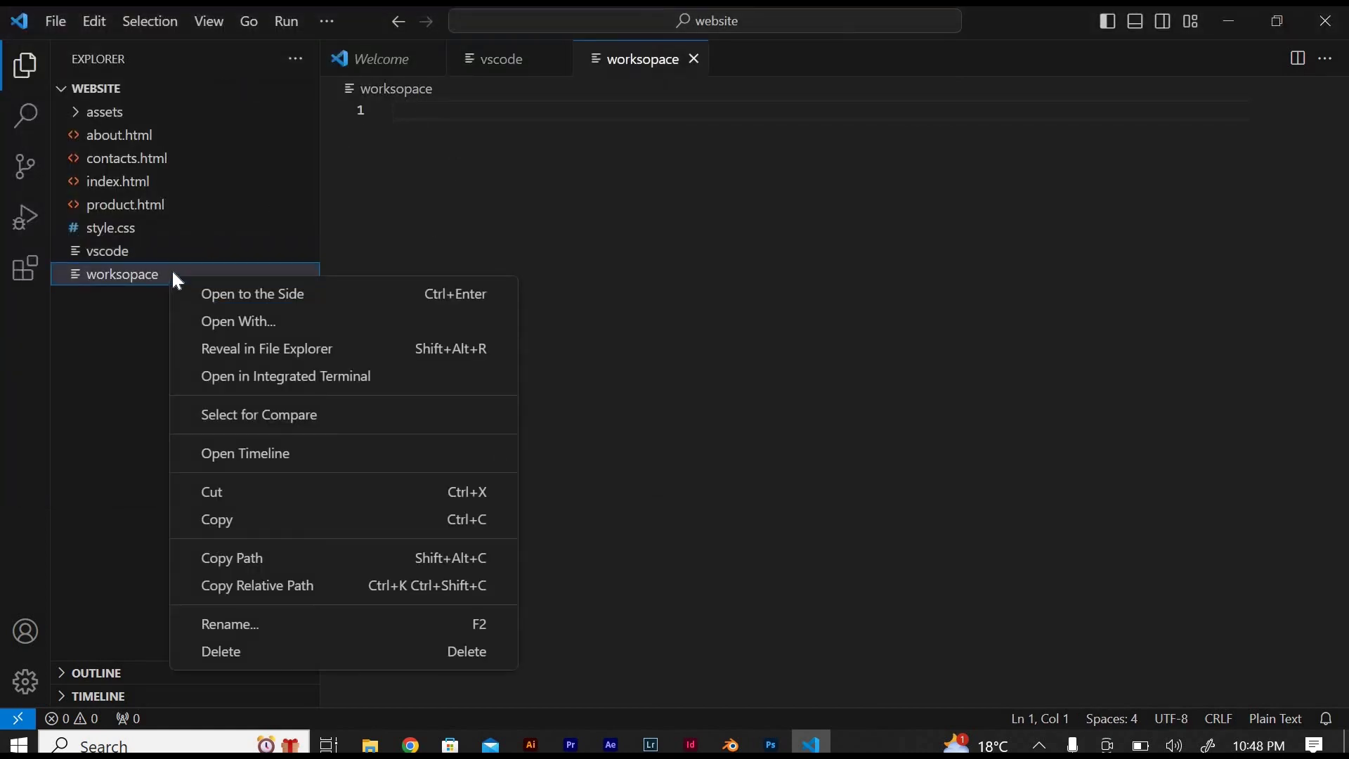
pyautogui.click(268, 652)
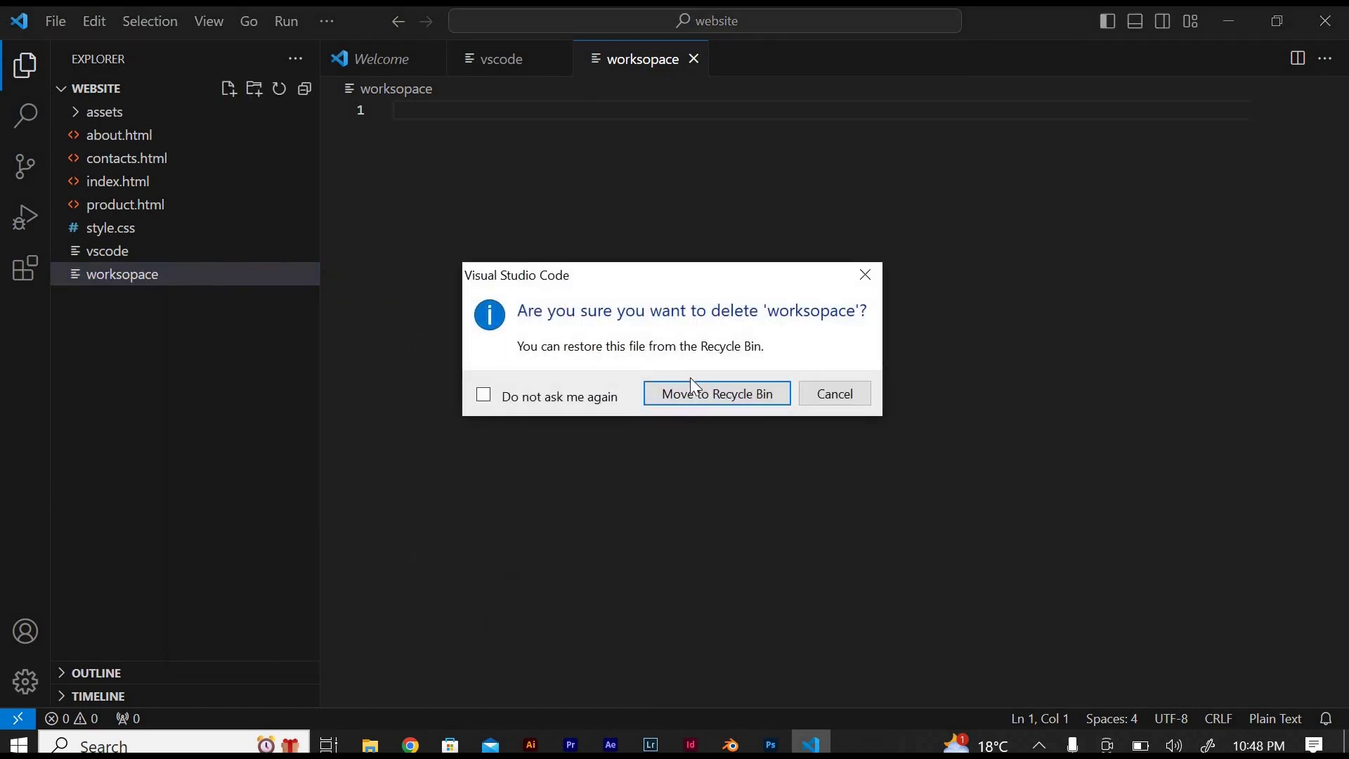
pyautogui.click(718, 392)
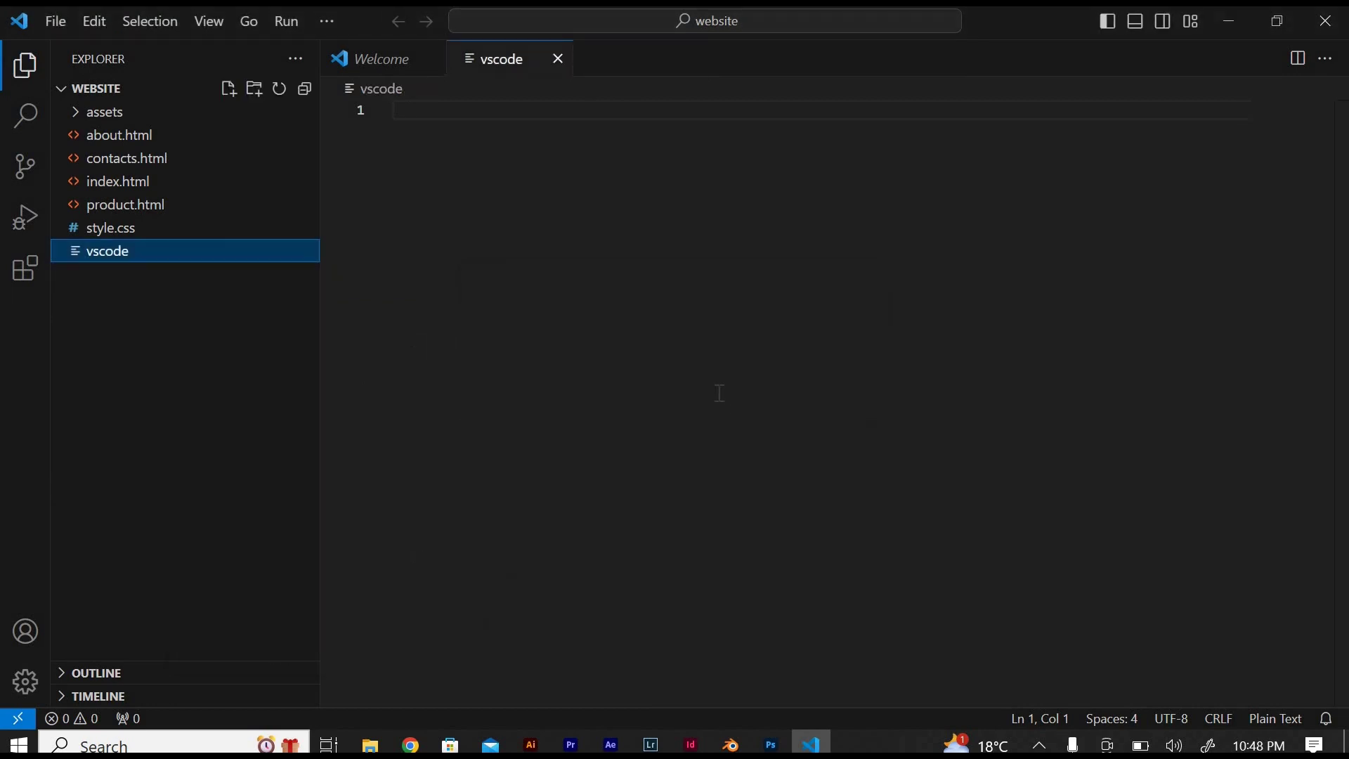